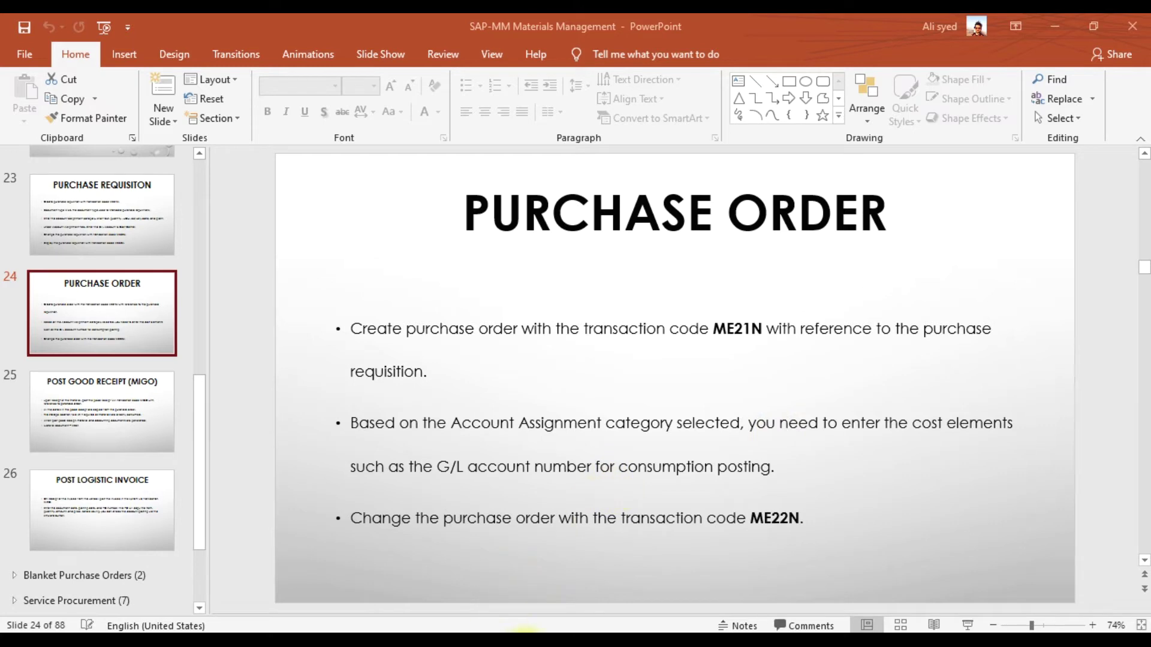
# Step: Switch from the PowerPoint Purchase Order slide to the SAP Easy Access window
pyautogui.moveTo(563, 594)
pyautogui.click(570, 570)
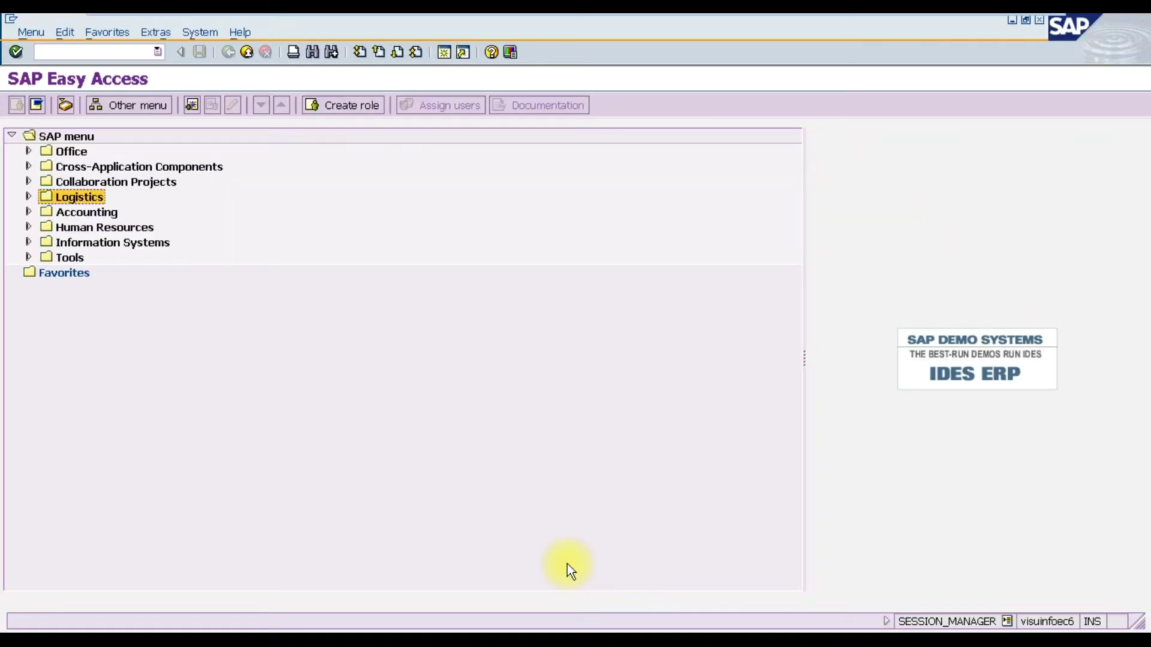
# Step: Drill down Logistics > Materials Management > Purchasing > Purchase Order > Create and launch ME21N
pyautogui.click(29, 197)
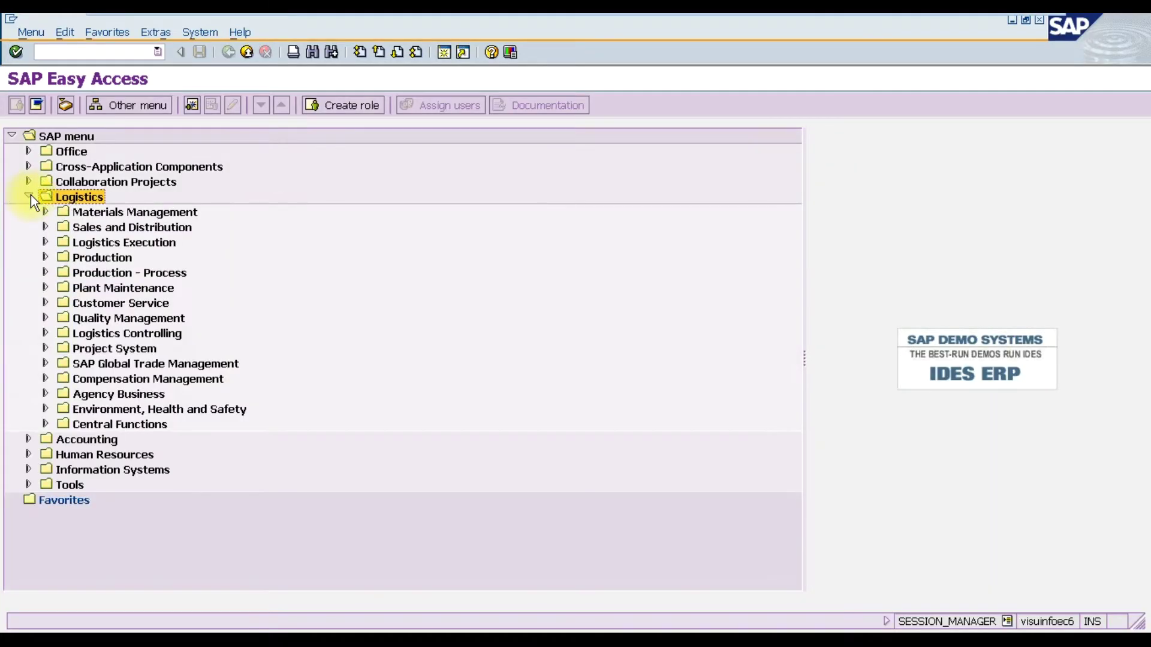
pyautogui.click(83, 215)
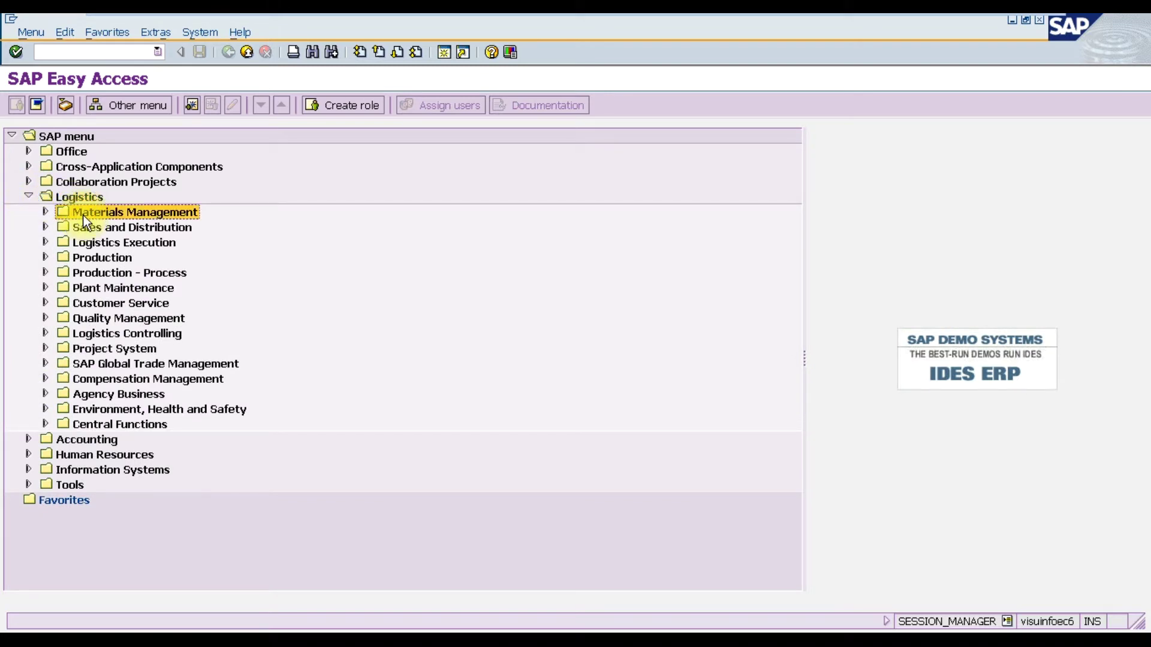
pyautogui.click(46, 212)
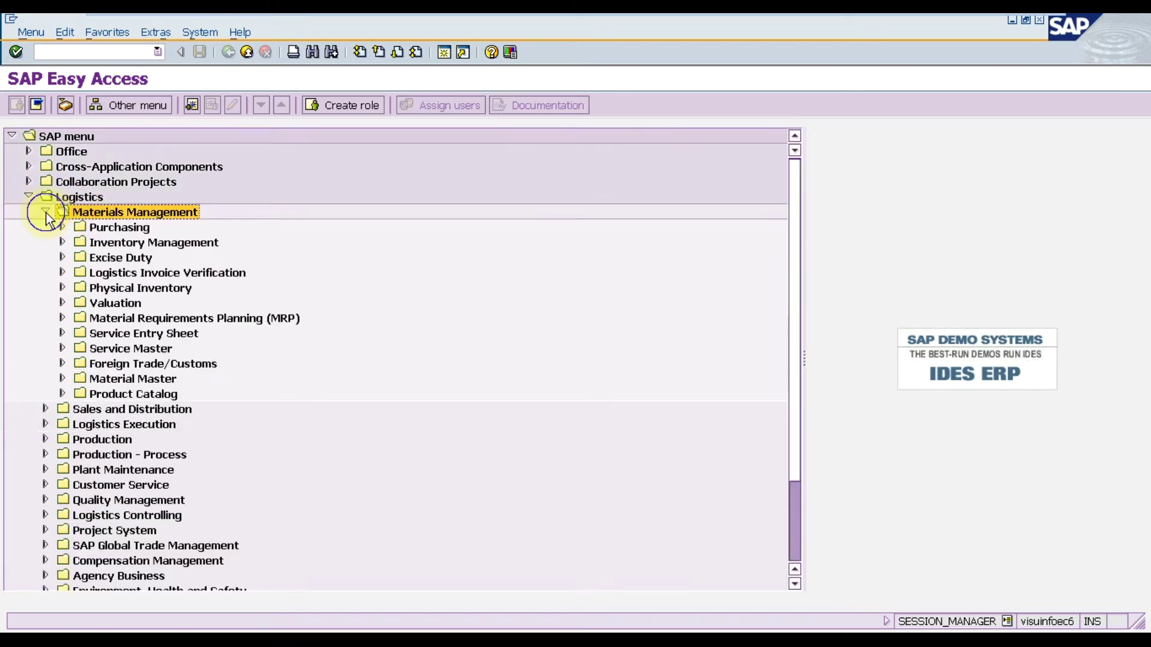
pyautogui.click(84, 232)
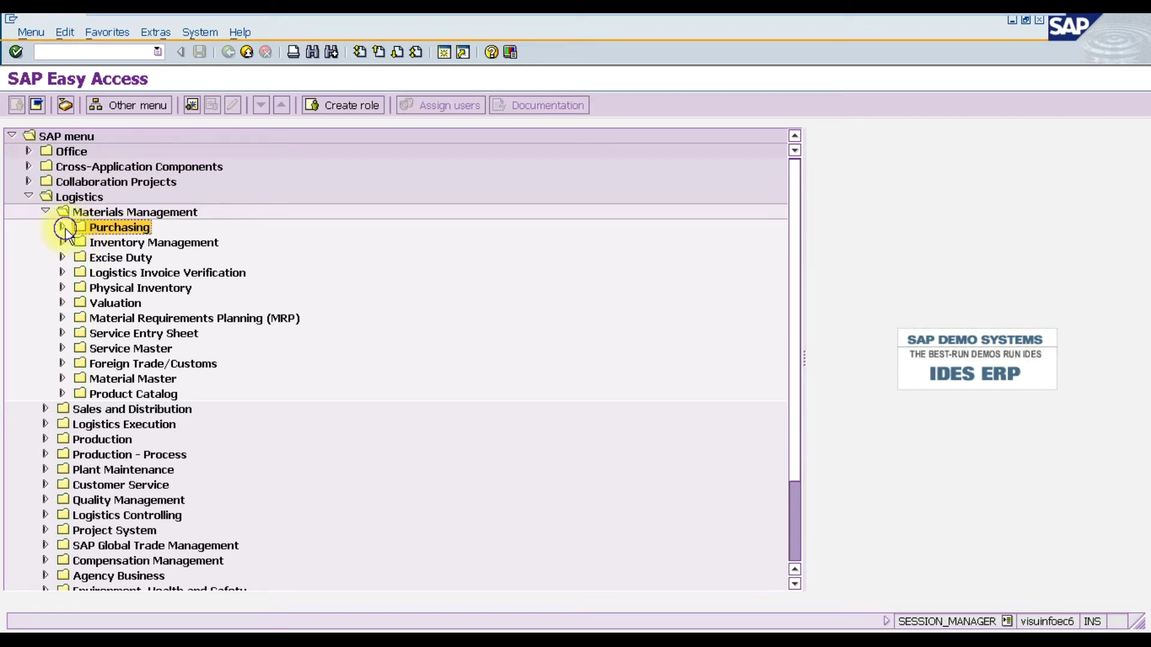
pyautogui.click(63, 228)
pyautogui.click(111, 246)
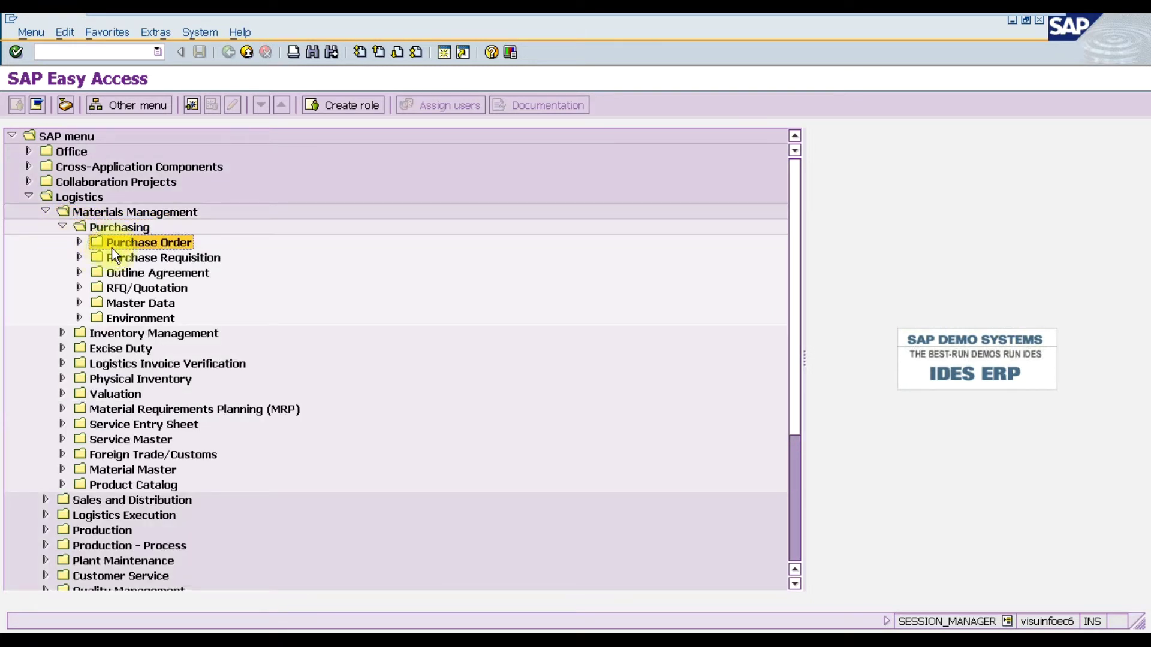
pyautogui.click(84, 243)
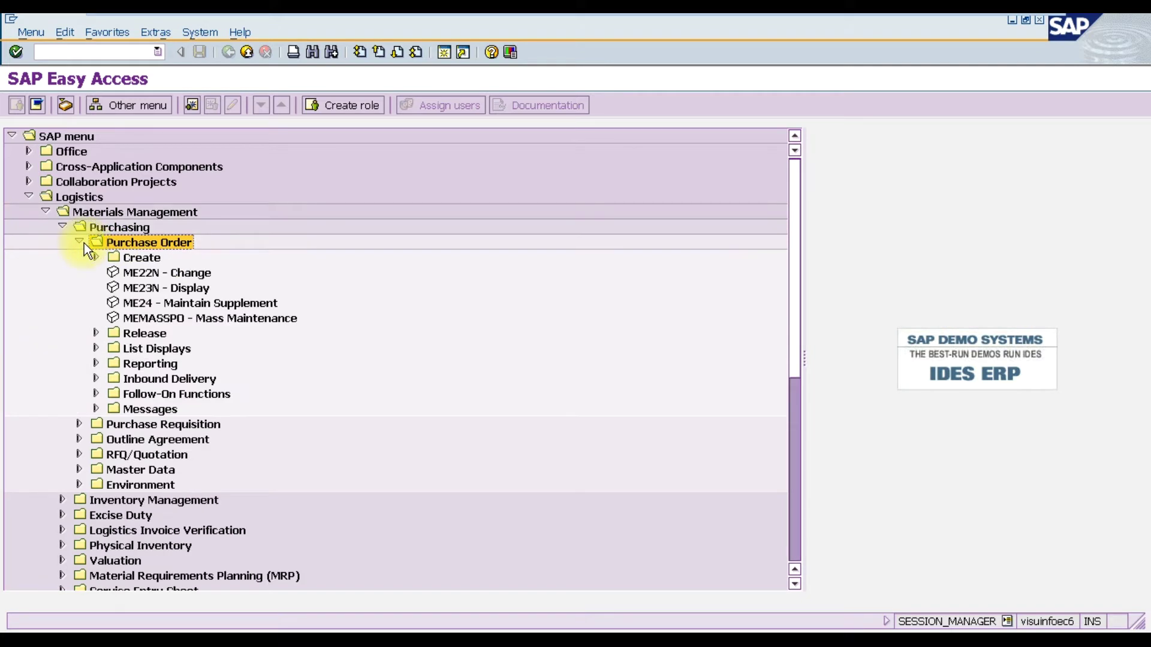
pyautogui.click(117, 255)
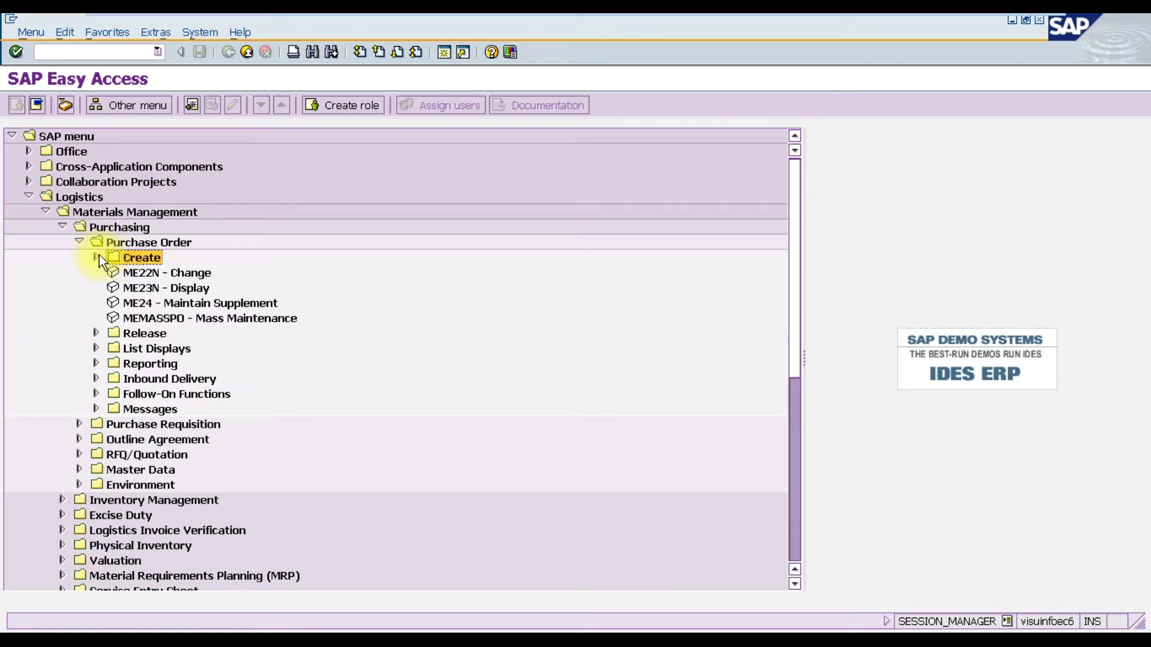
pyautogui.click(97, 258)
pyautogui.click(155, 276)
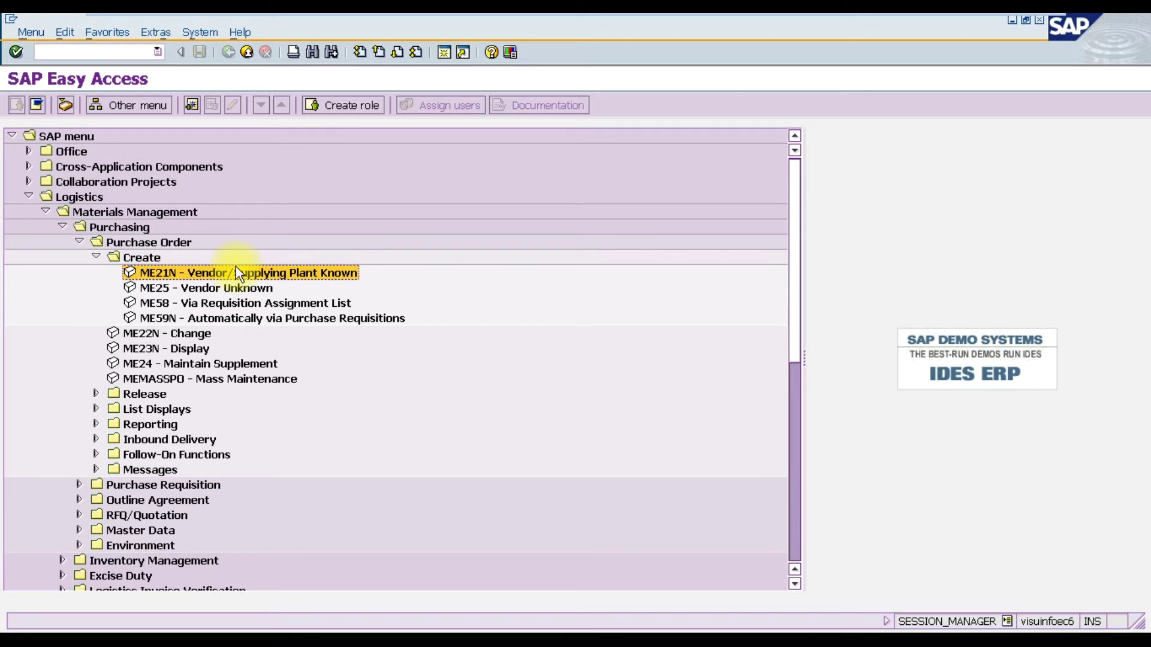
pyautogui.doubleClick(211, 277)
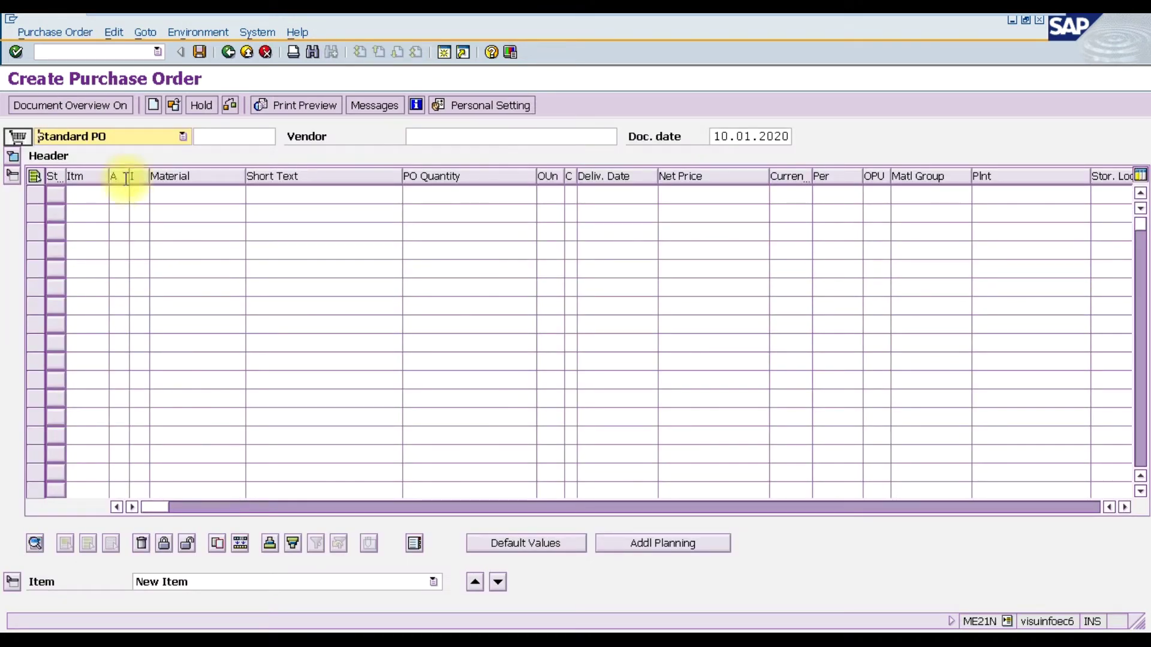
# Step: Show the document overview and pick the Purchase requisitions selection variant
pyautogui.click(77, 106)
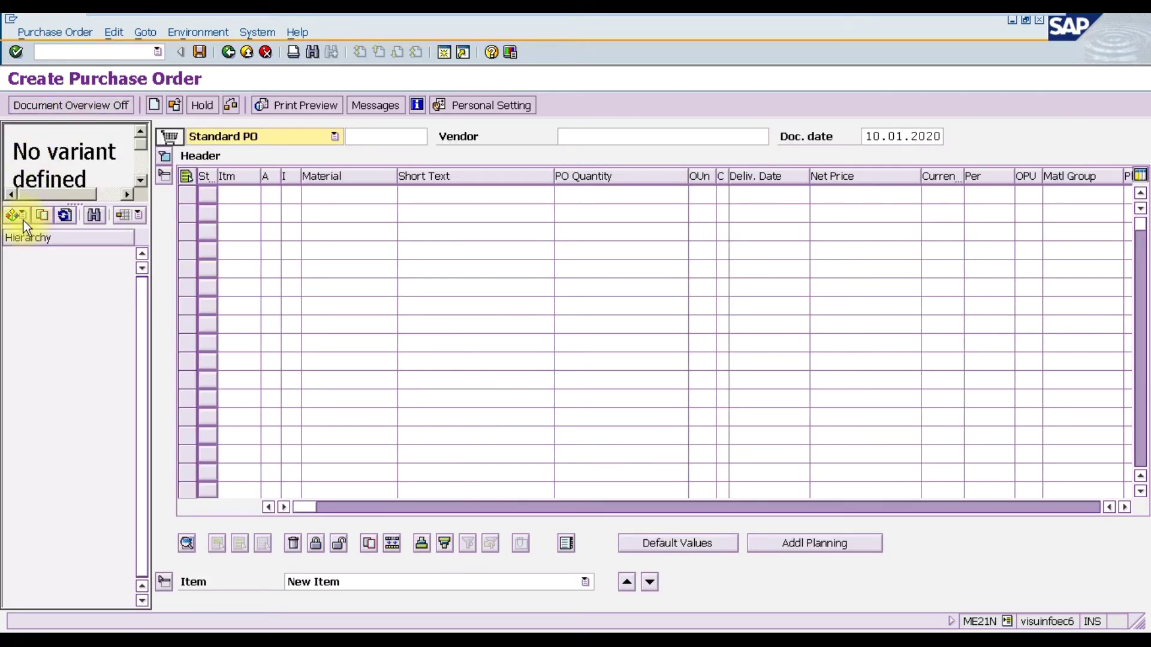
pyautogui.click(23, 219)
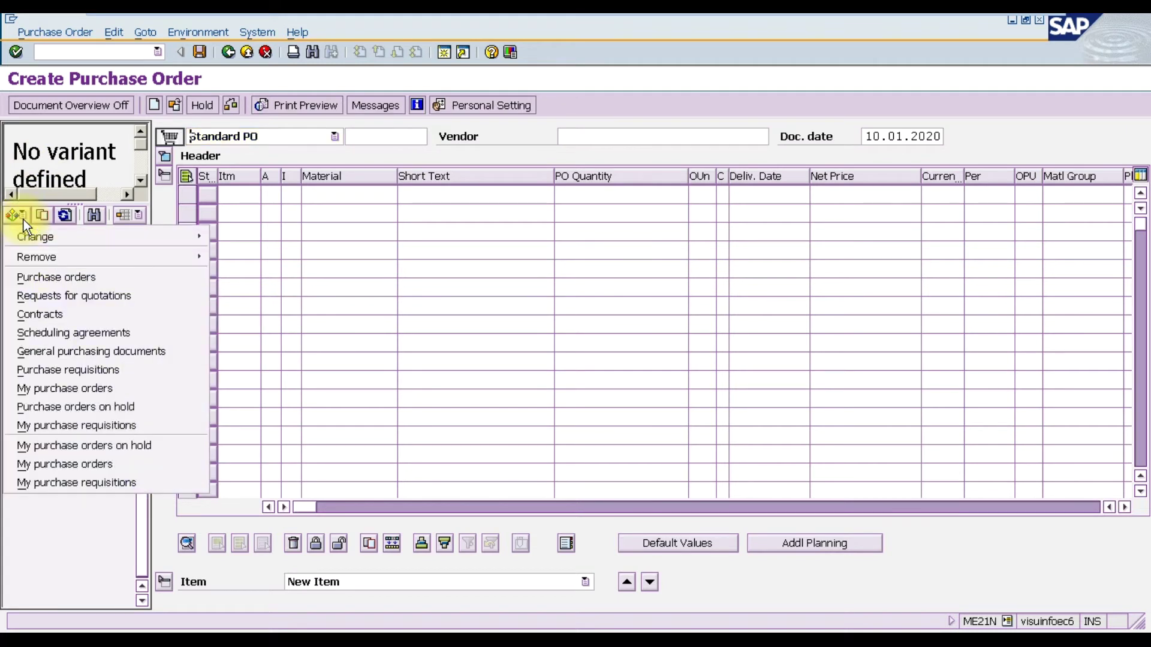
pyautogui.click(90, 370)
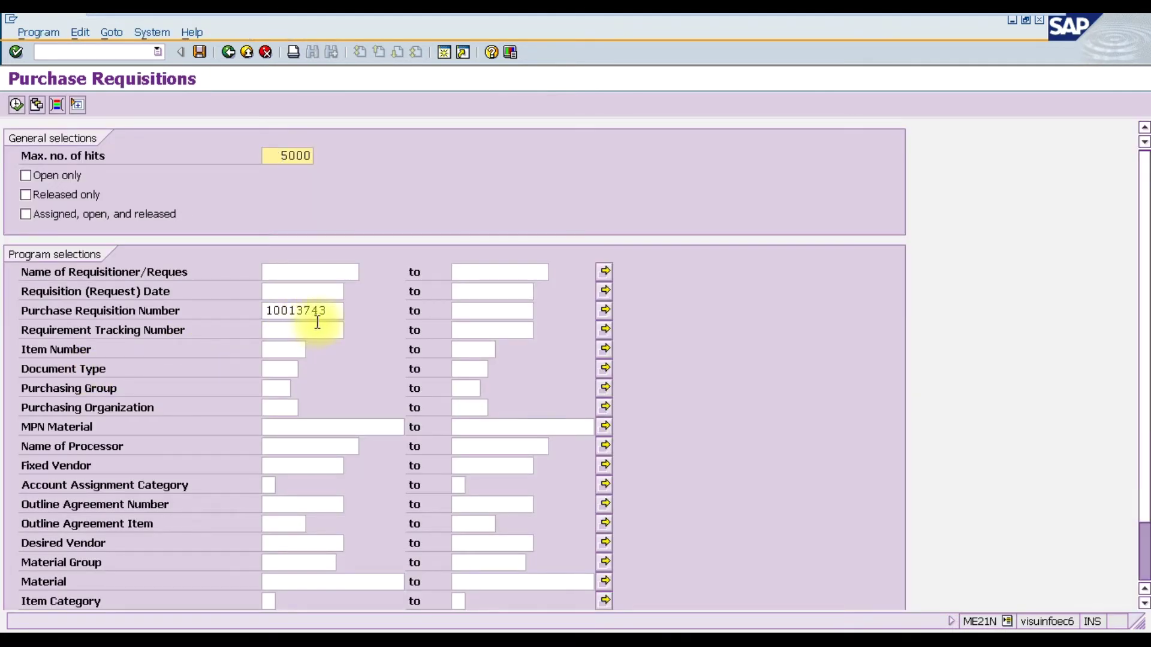
# Step: Search for purchase requisition number 10013743 in the document overview
pyautogui.click(336, 314)
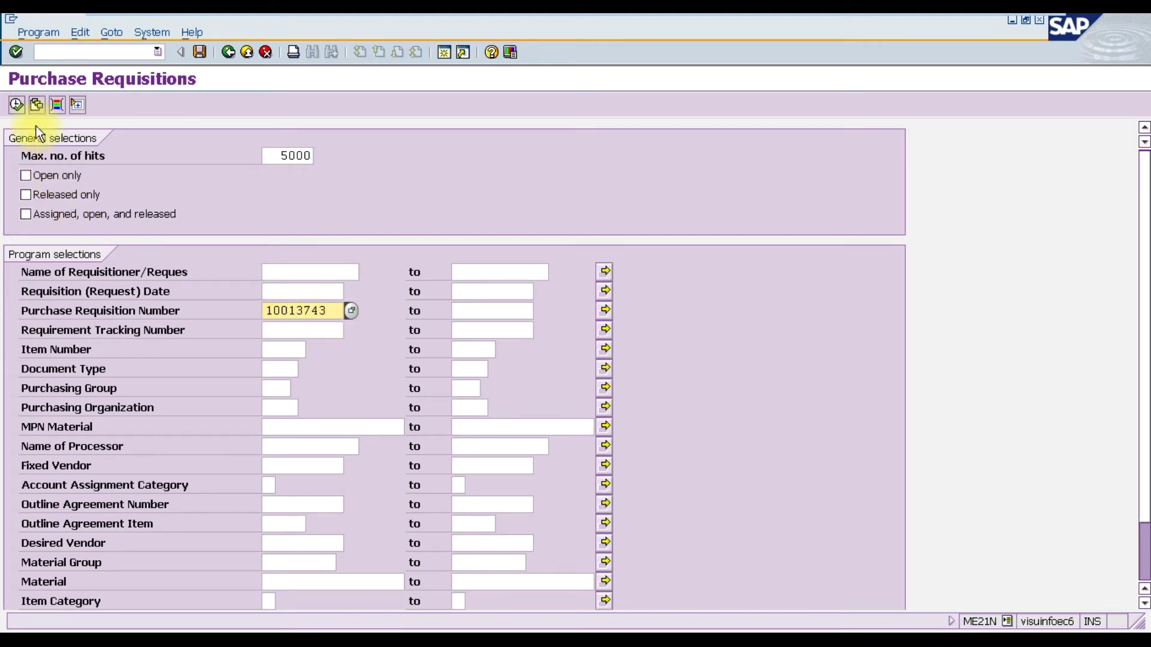
pyautogui.click(19, 107)
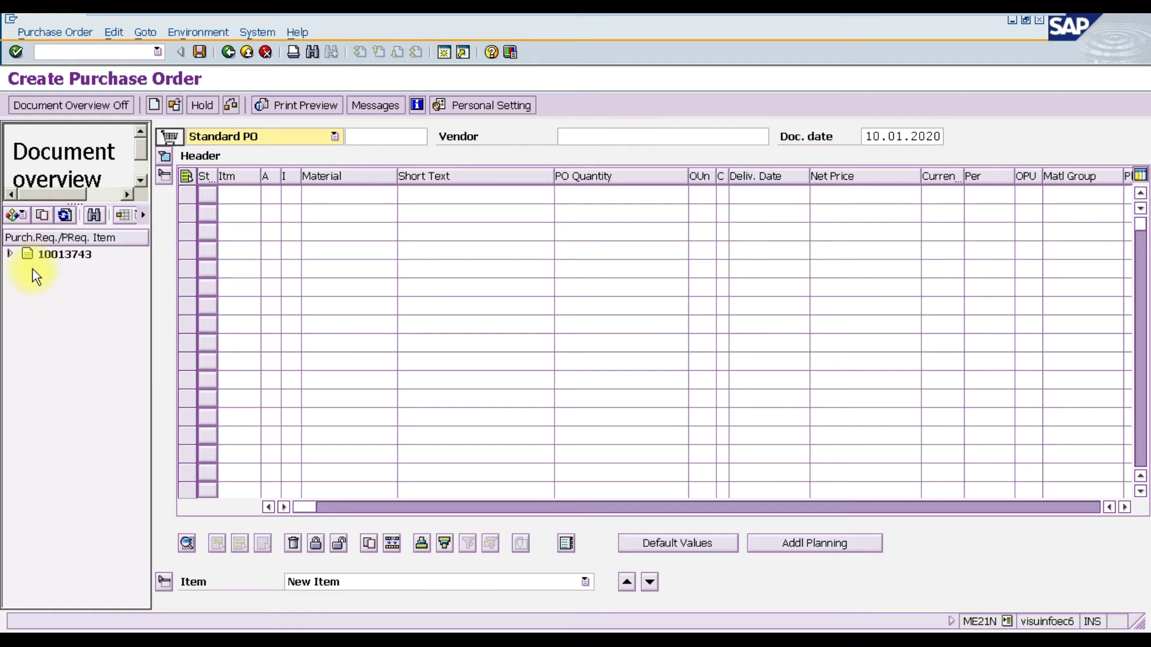
# Step: Adopt requisition 10013743 as item 10 Repairing Tool Kit, 2 EA at 100,00 AED
pyautogui.moveTo(47, 251); pyautogui.dragTo(174, 141)
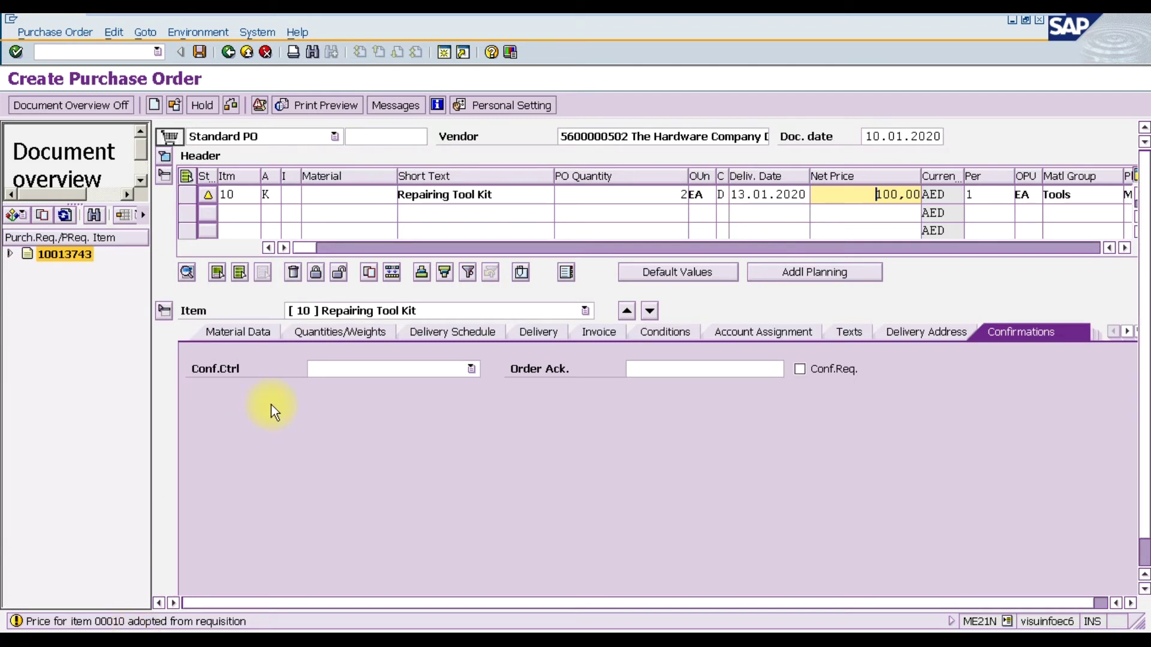
pyautogui.press('Return')
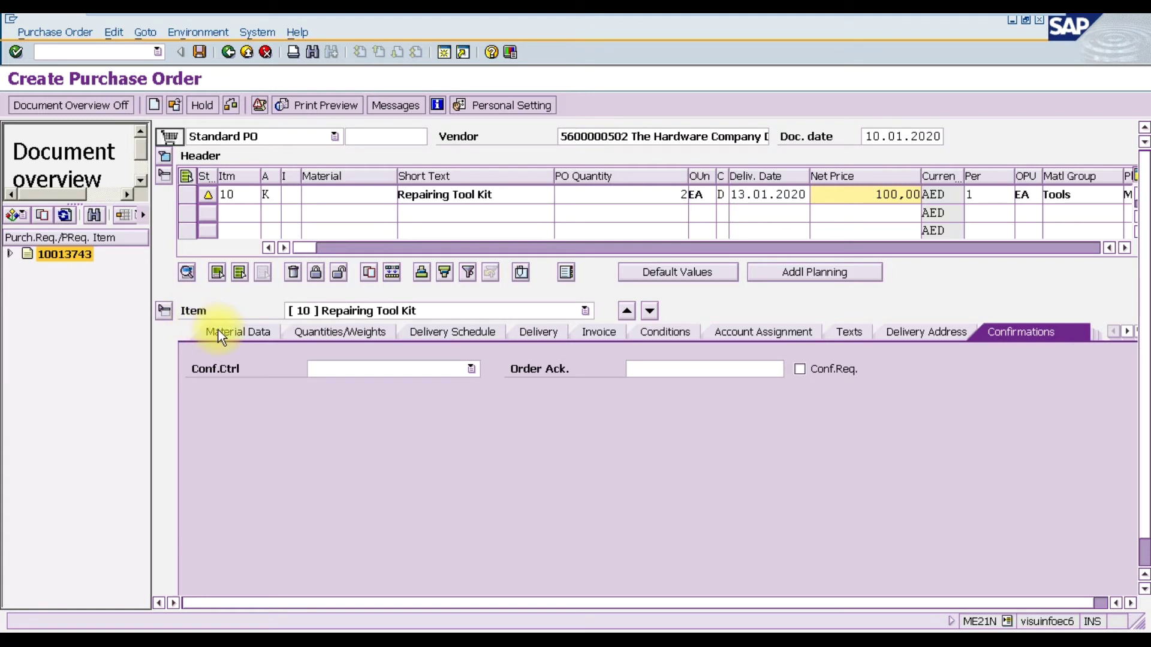
# Step: Review item 10's material, quantity, delivery, invoice and conditions tabs, ending at net value 200,00 AED
pyautogui.click(218, 329)
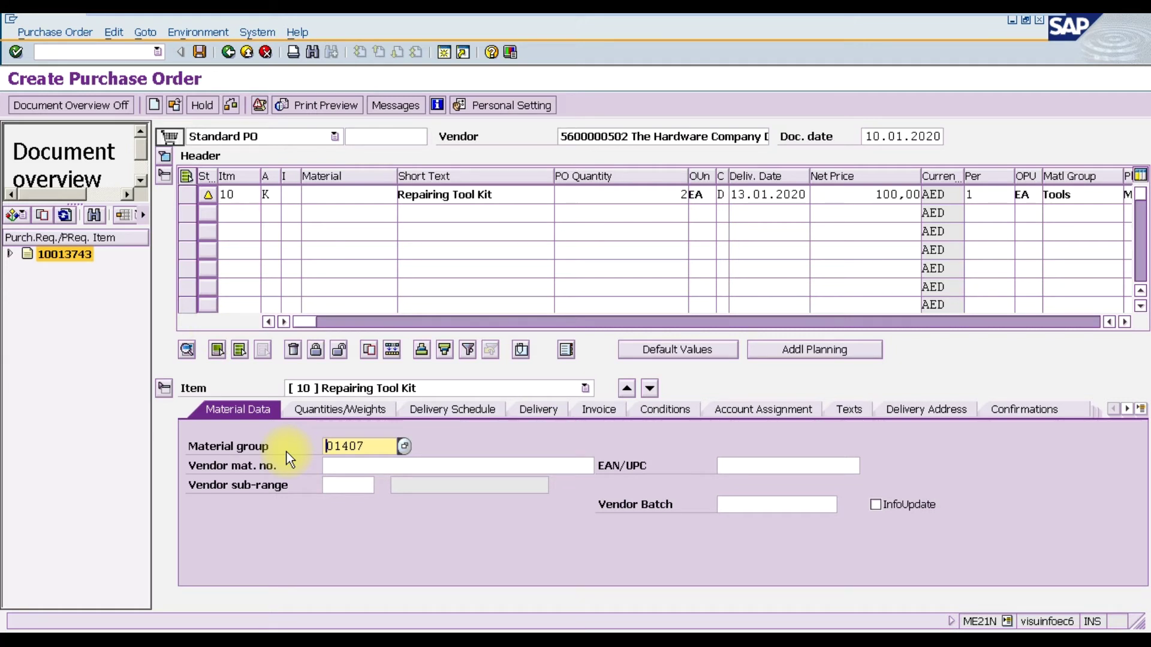
pyautogui.click(340, 410)
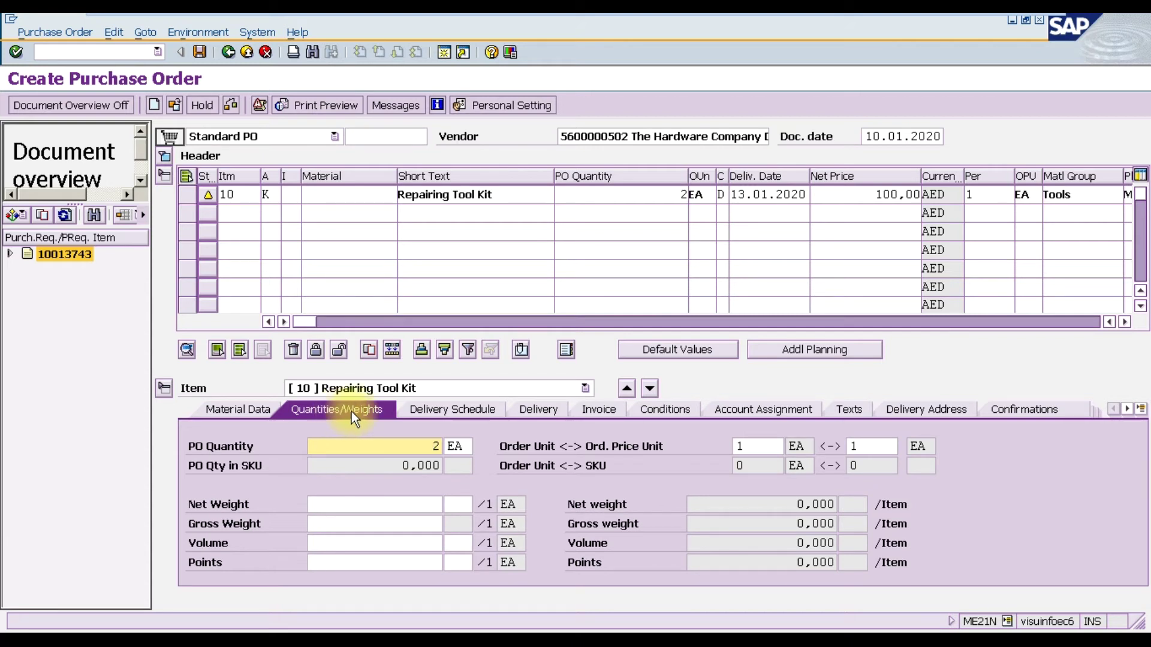
pyautogui.click(429, 412)
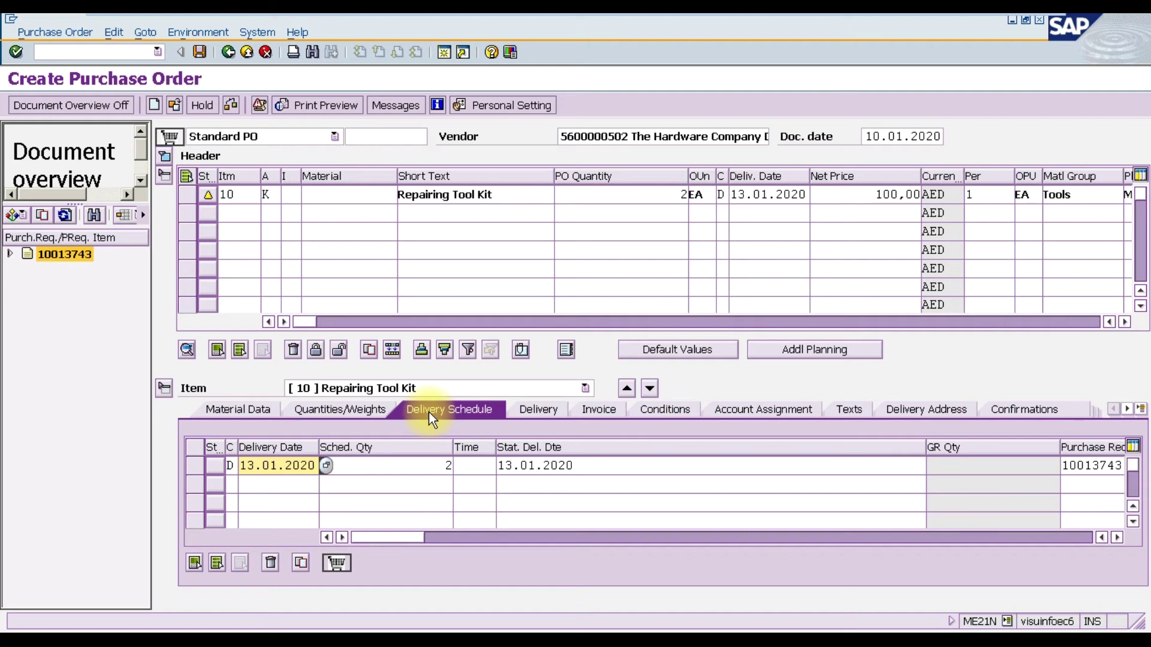
pyautogui.click(529, 417)
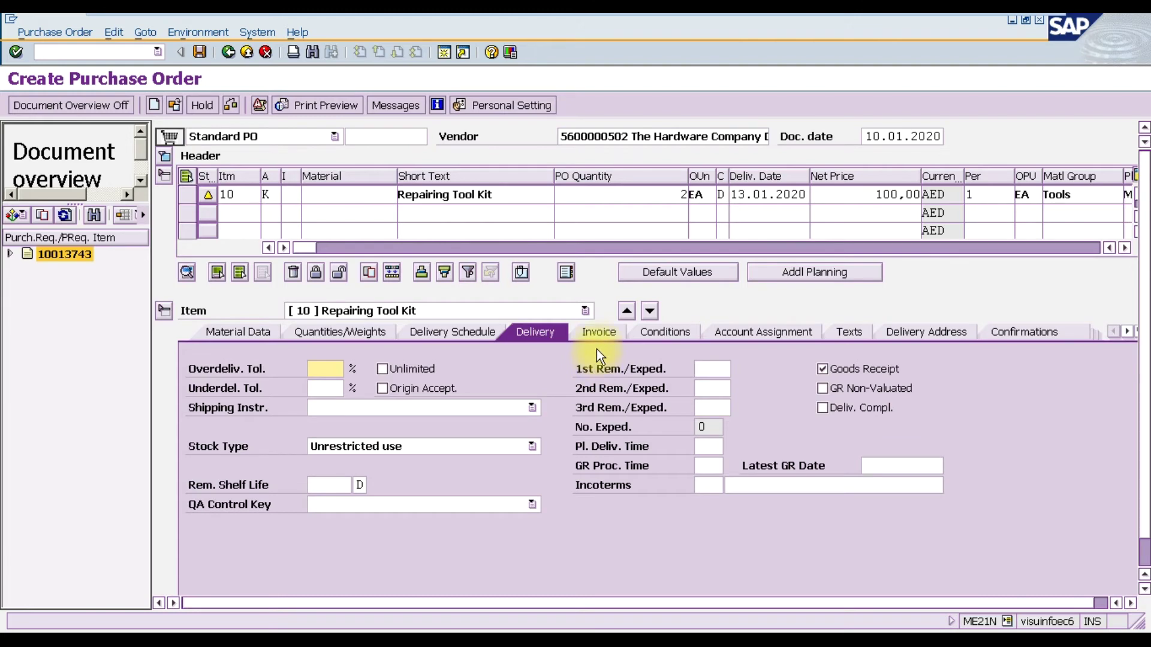
pyautogui.click(600, 334)
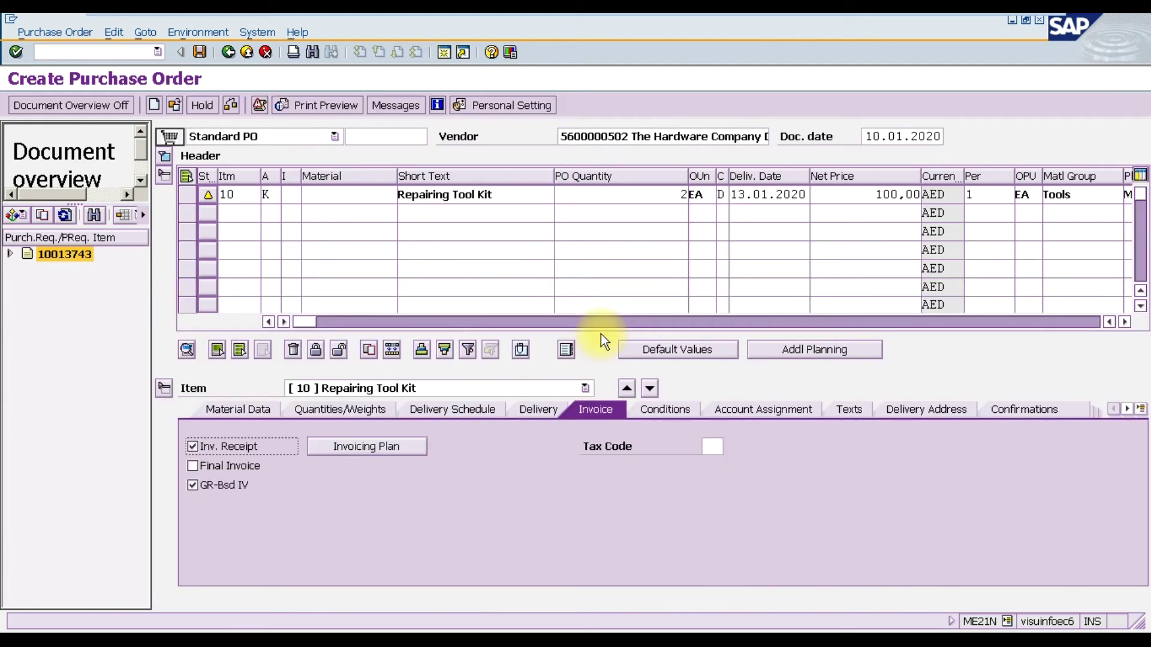
pyautogui.click(664, 408)
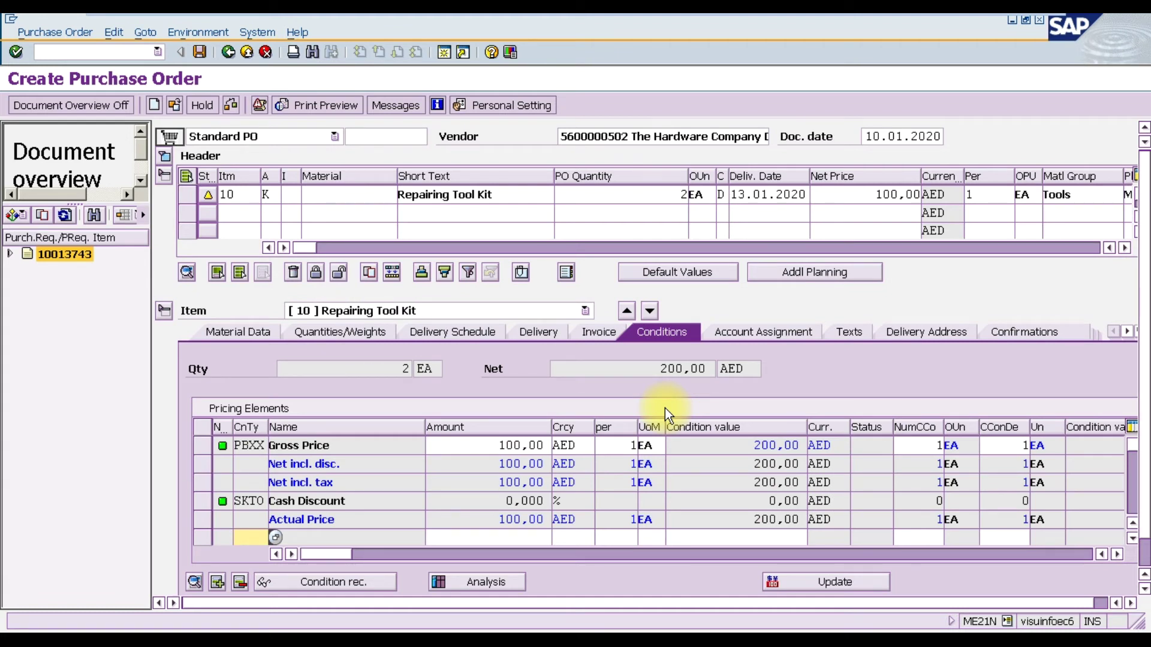
# Step: Verify item 10's account assignment, G/L 400000 and cost center MD12-OFSU, then view its texts
pyautogui.click(757, 334)
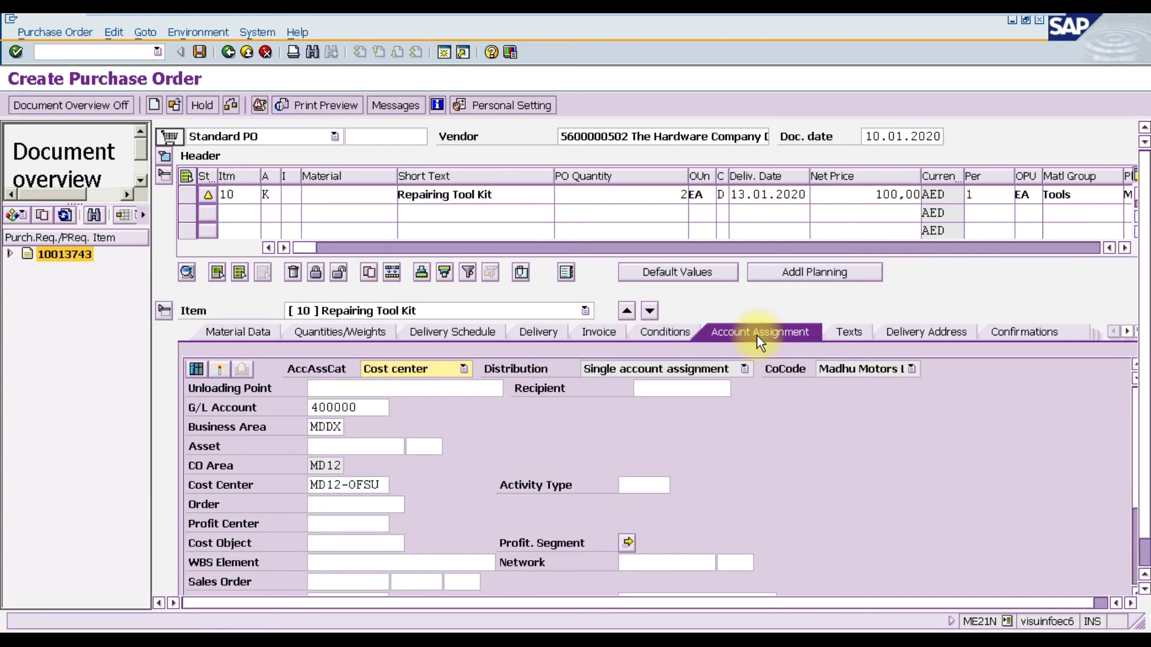
pyautogui.click(373, 406)
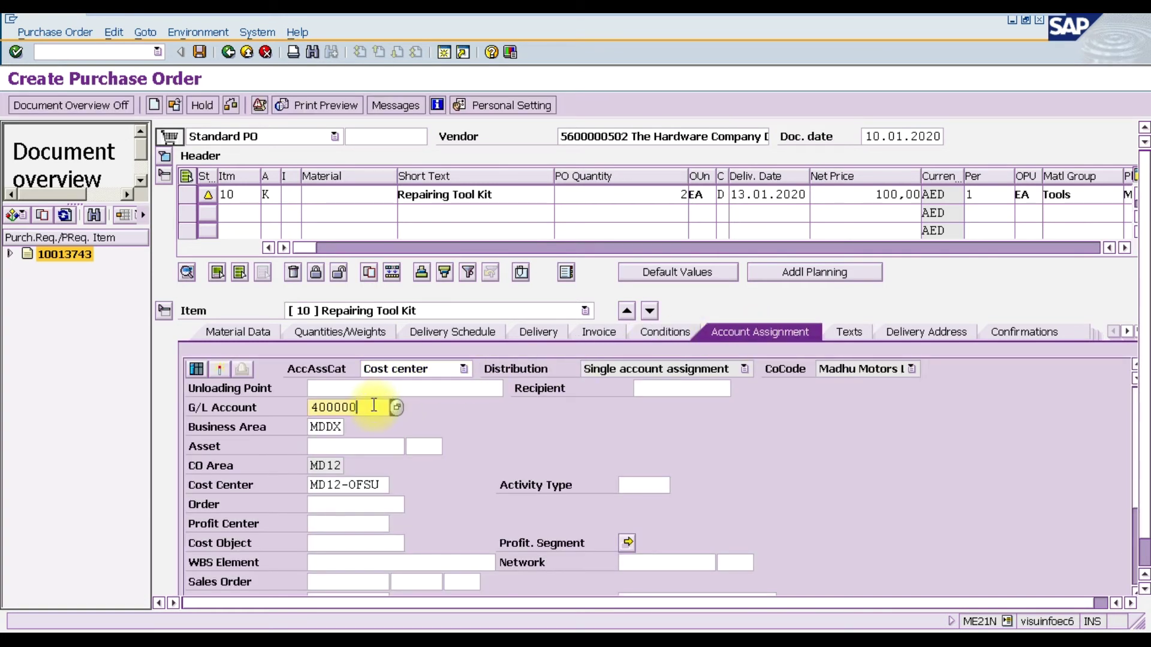
pyautogui.click(330, 426)
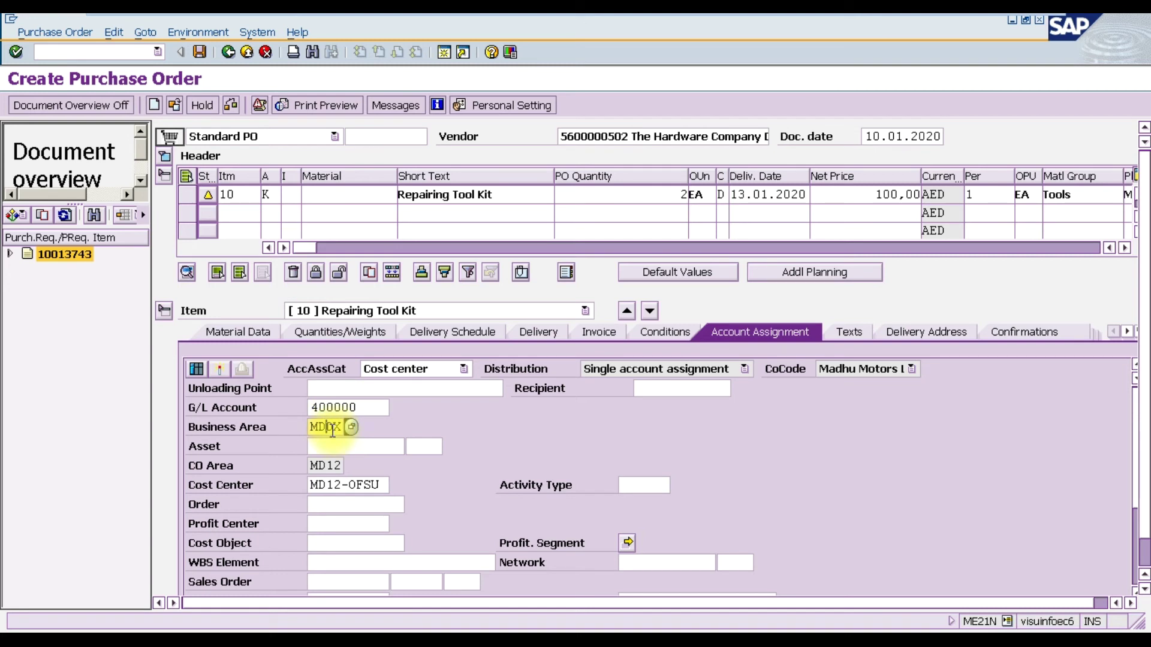
pyautogui.click(327, 466)
pyautogui.click(344, 484)
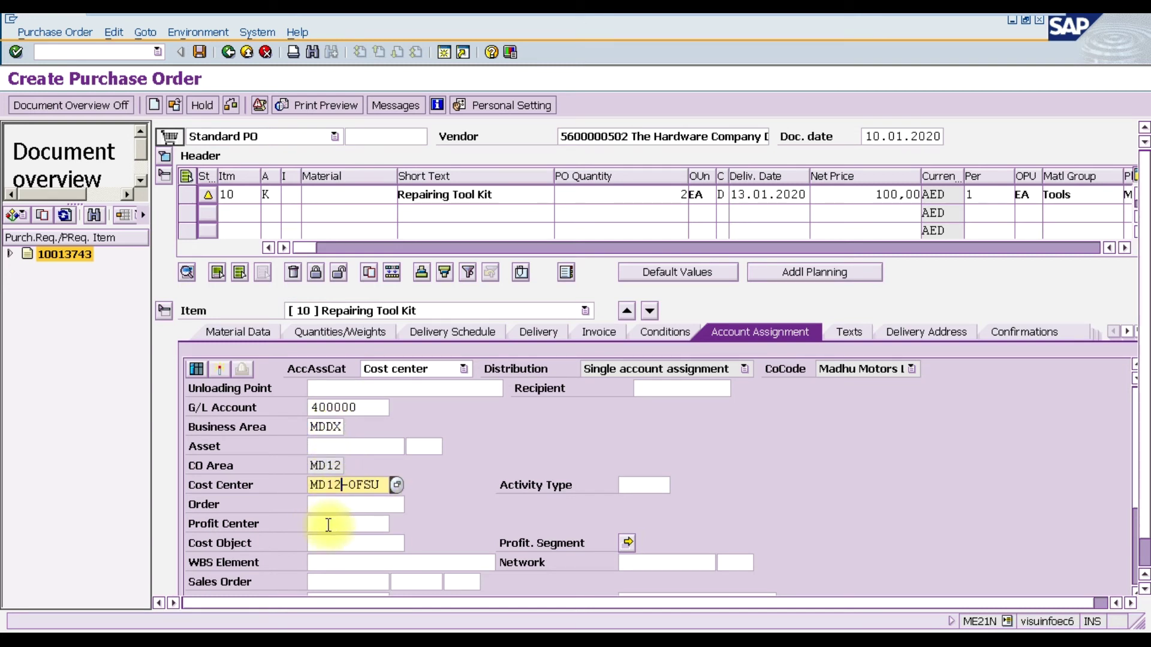
pyautogui.click(845, 333)
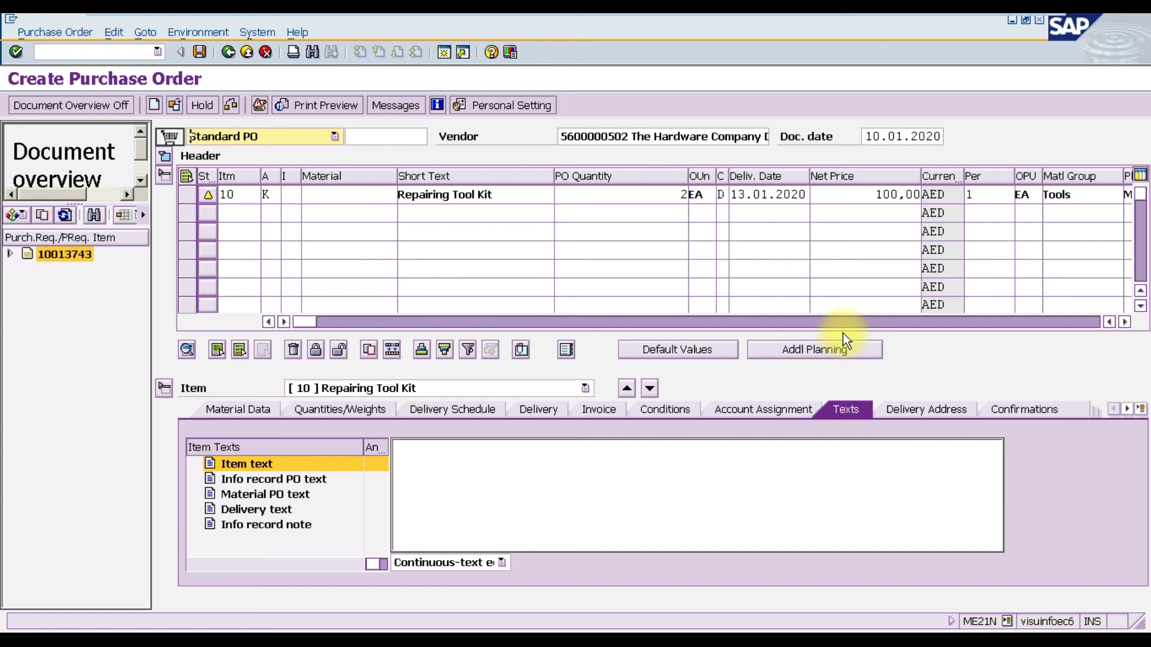
# Step: Review item 10's text and Dubai plant delivery address, then check the PO with no messages
pyautogui.click(667, 501)
pyautogui.click(947, 414)
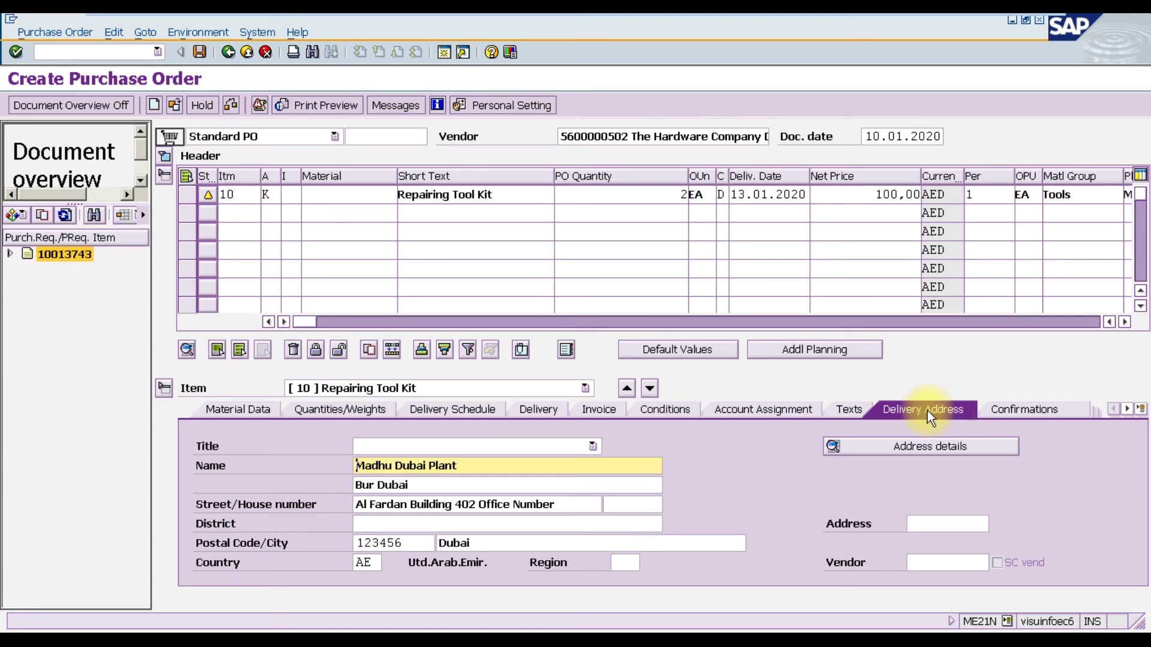
pyautogui.click(234, 110)
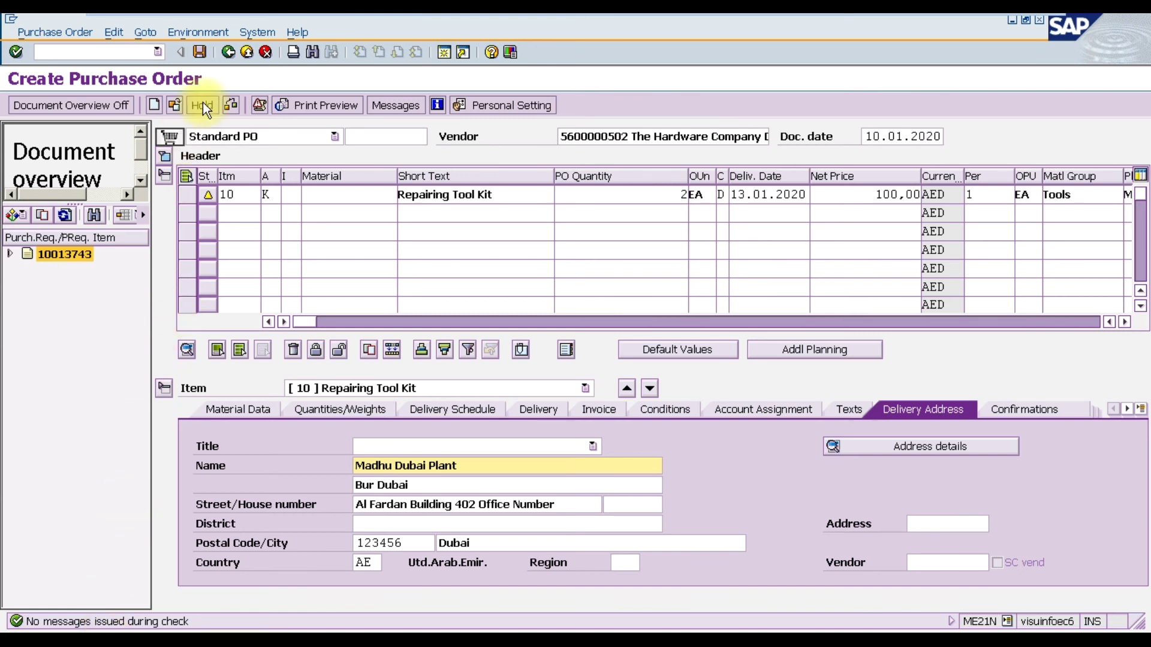
# Step: Save the standard purchase order with item 10 Repairing Tool Kit
pyautogui.click(200, 53)
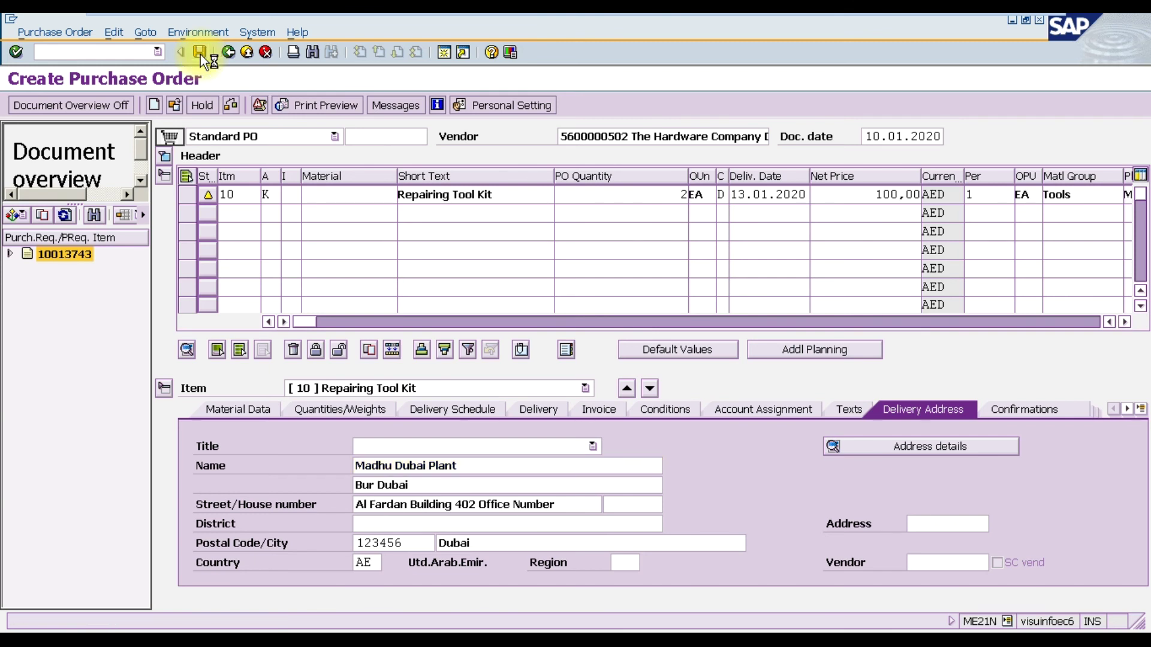